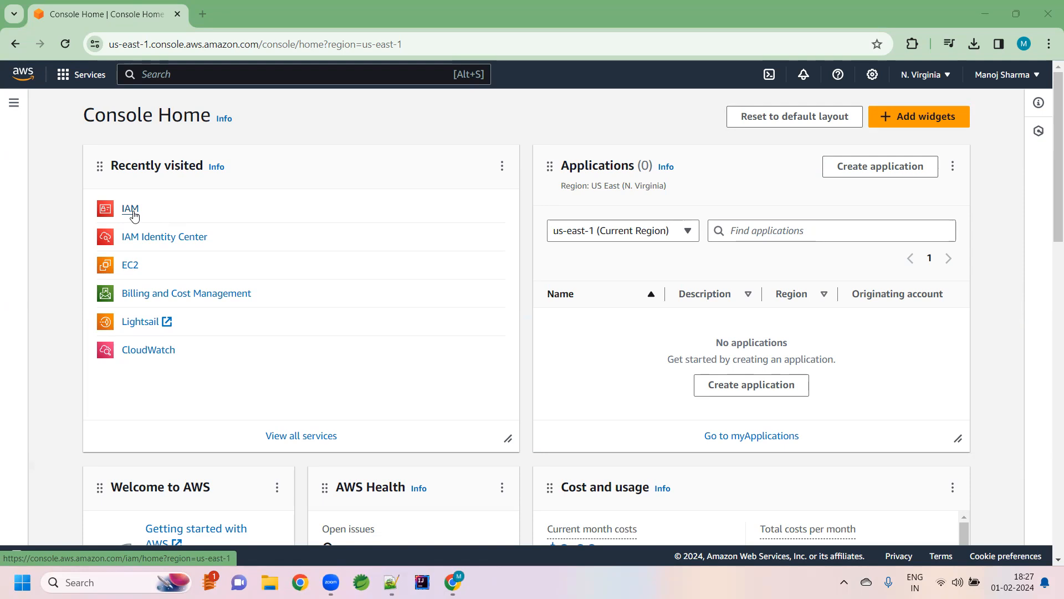
Open the admin user group in IAM and examine the permissions policies attached to it
{"action": "left_click", "coordinate": [133, 213]}
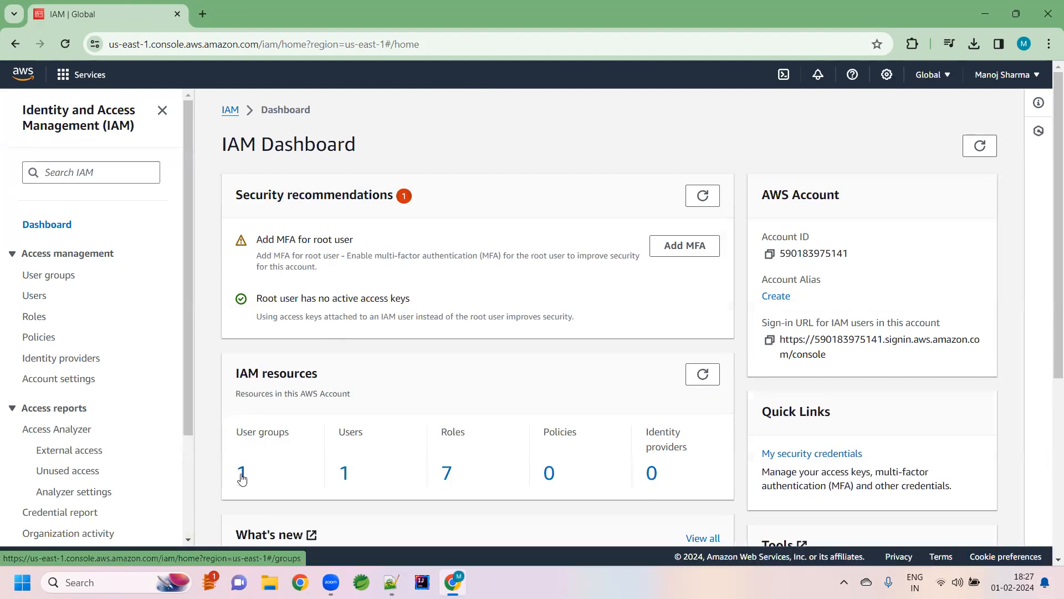
{"action": "left_click", "coordinate": [242, 474]}
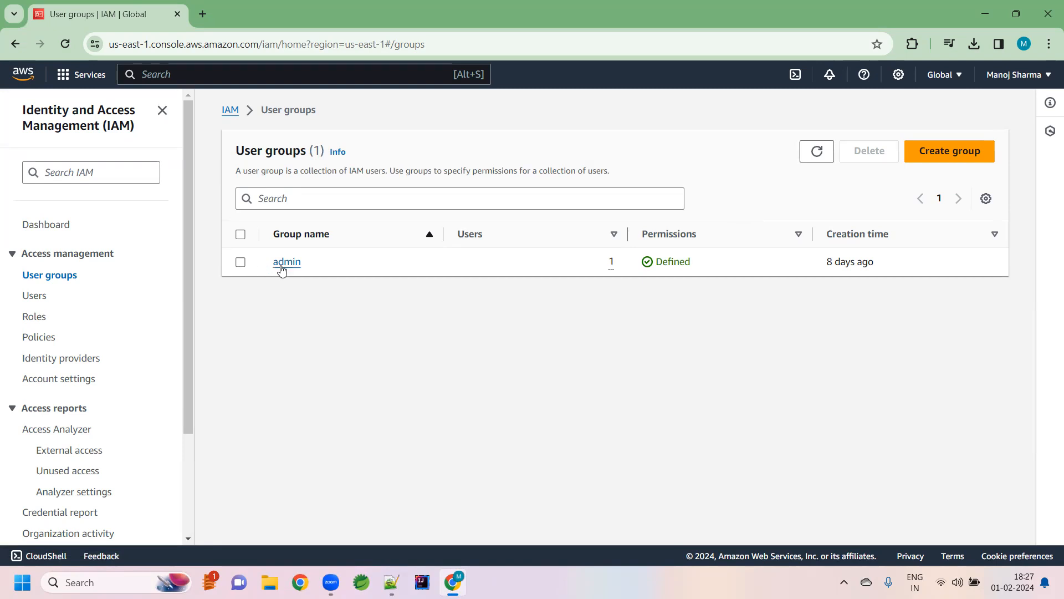
{"action": "left_click", "coordinate": [282, 268]}
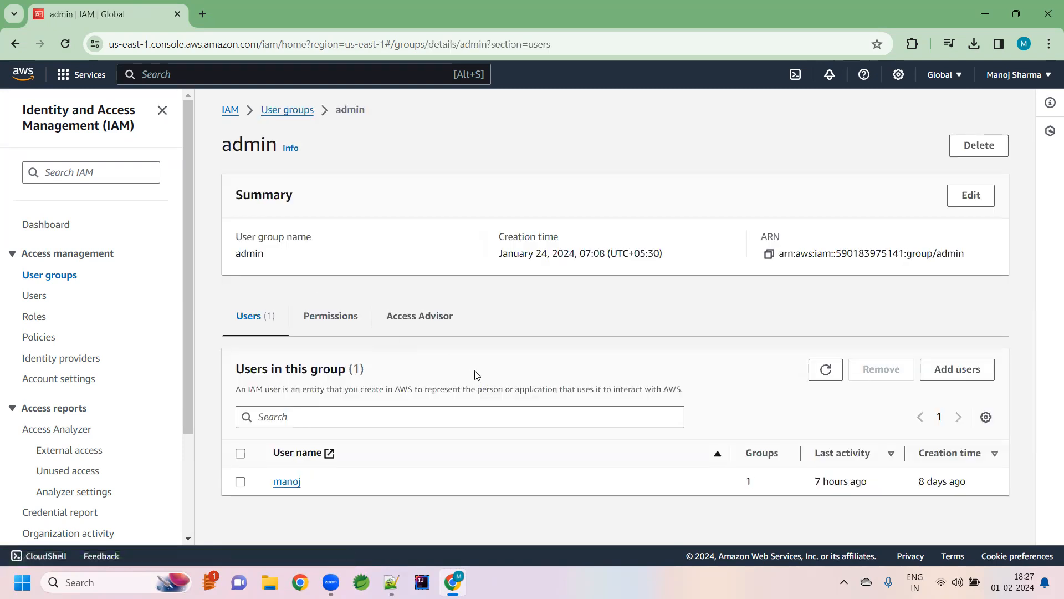
{"action": "left_click", "coordinate": [334, 323]}
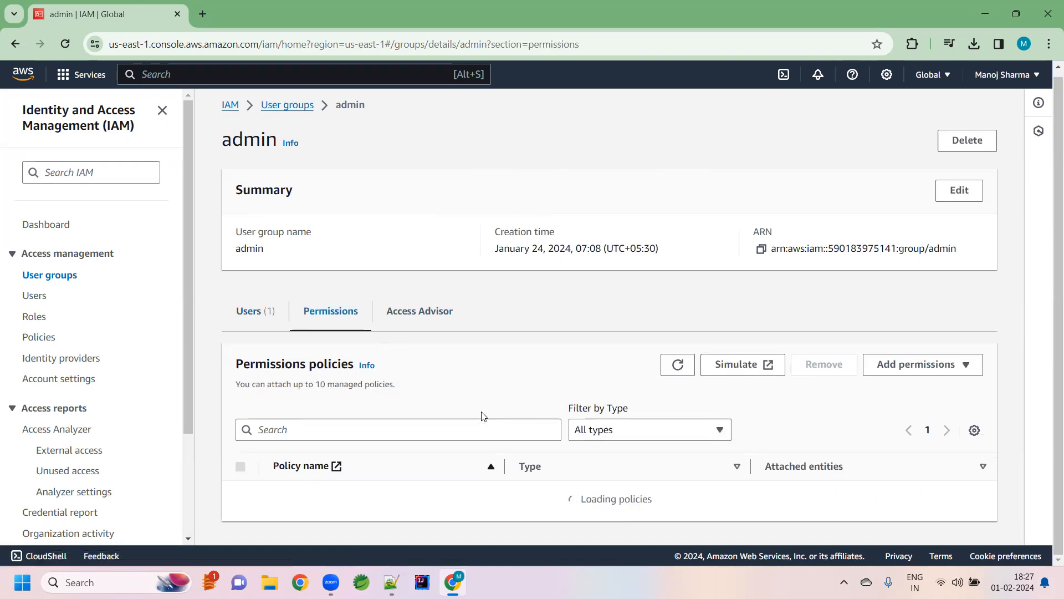
{"action": "scroll", "coordinate": [483, 416], "scroll_direction": "down", "scroll_amount": 3}
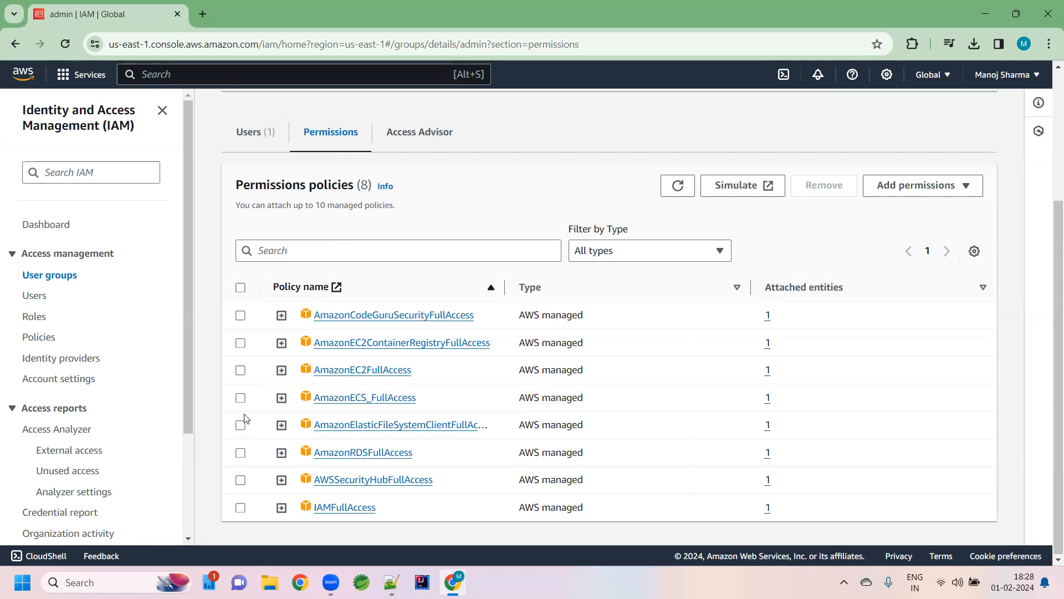
Start creating an IAM user named mysdkuser without console access and proceed to its permissions
{"action": "left_click", "coordinate": [31, 302]}
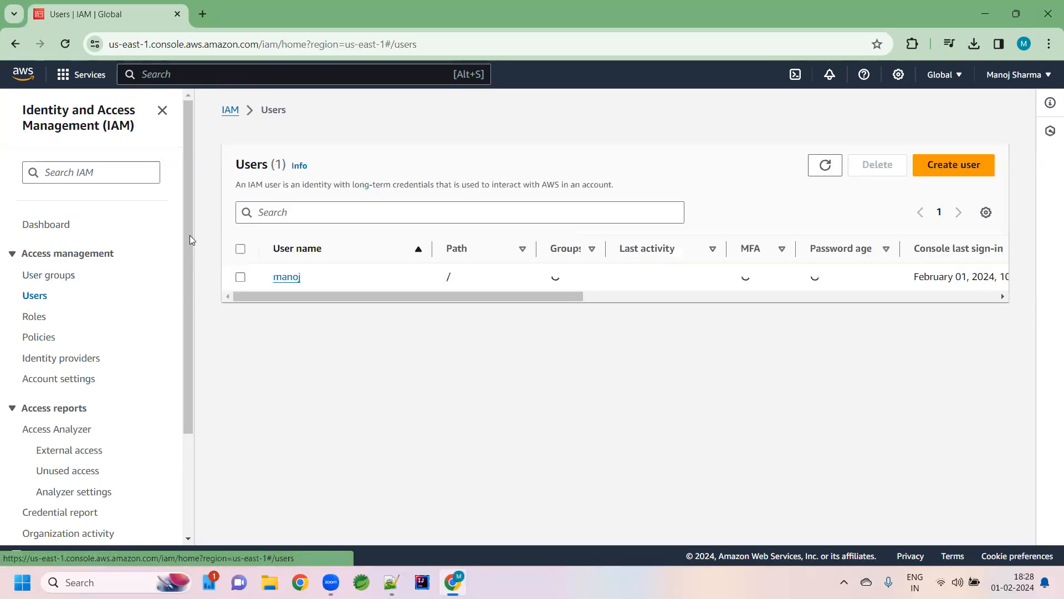
{"action": "left_click", "coordinate": [966, 175]}
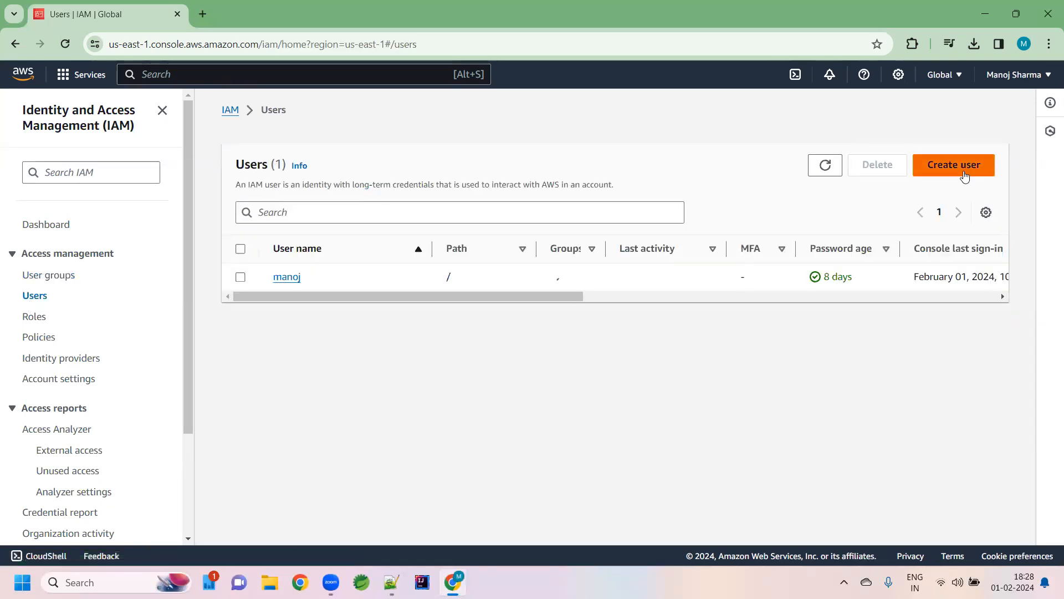
{"action": "left_click", "coordinate": [542, 260]}
{"action": "type", "text": "m"}
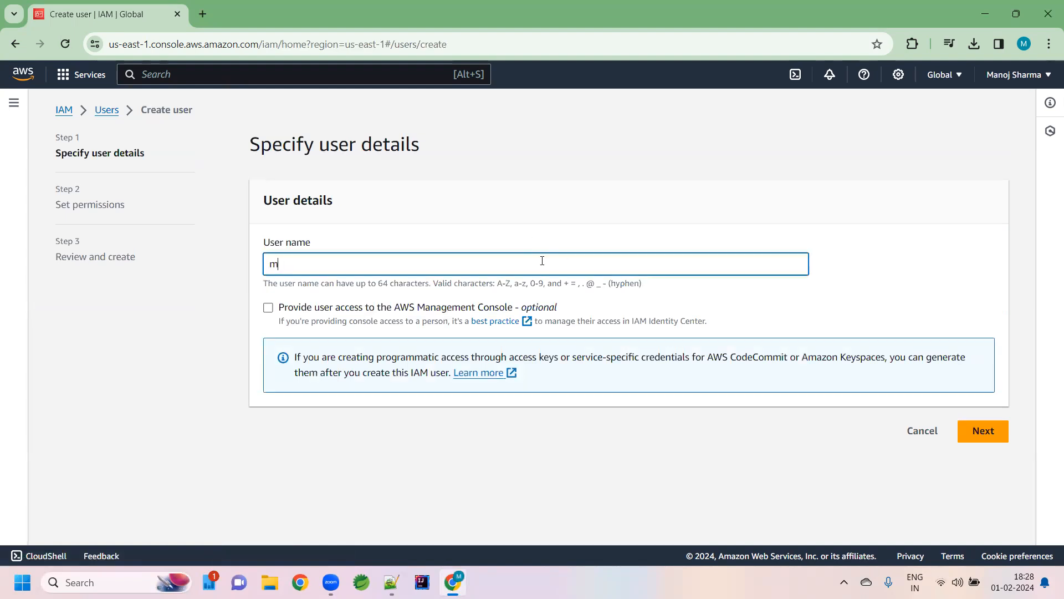
{"action": "type", "text": "ysdkus"}
{"action": "key", "text": "BackSpace"}
{"action": "type", "text": "ser"}
{"action": "left_click", "coordinate": [972, 439]}
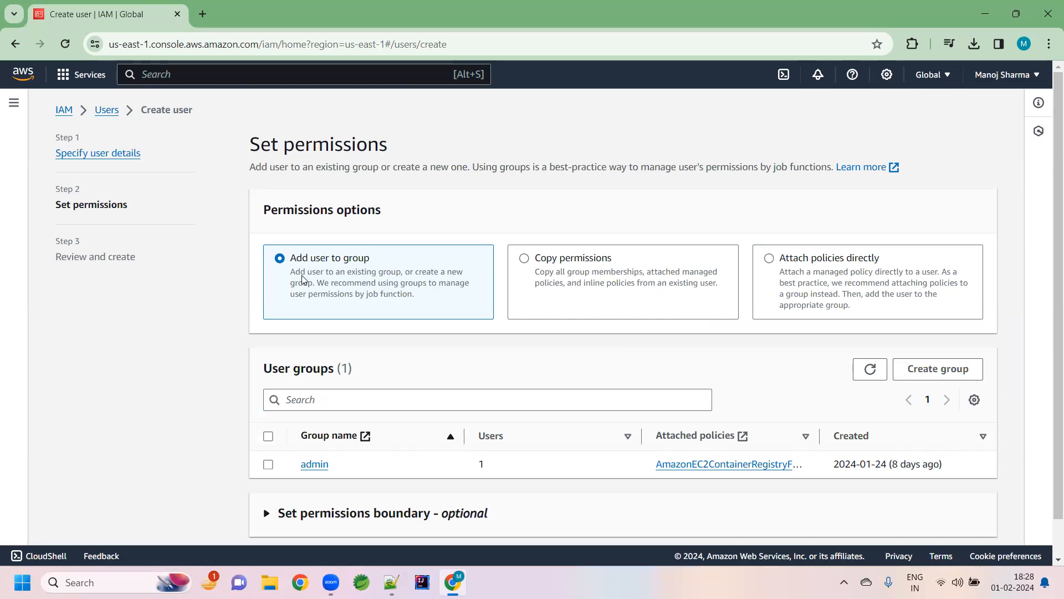
Add the new user to the admin group and create the user without any tags
{"action": "scroll", "coordinate": [371, 335], "scroll_direction": "down", "scroll_amount": 1}
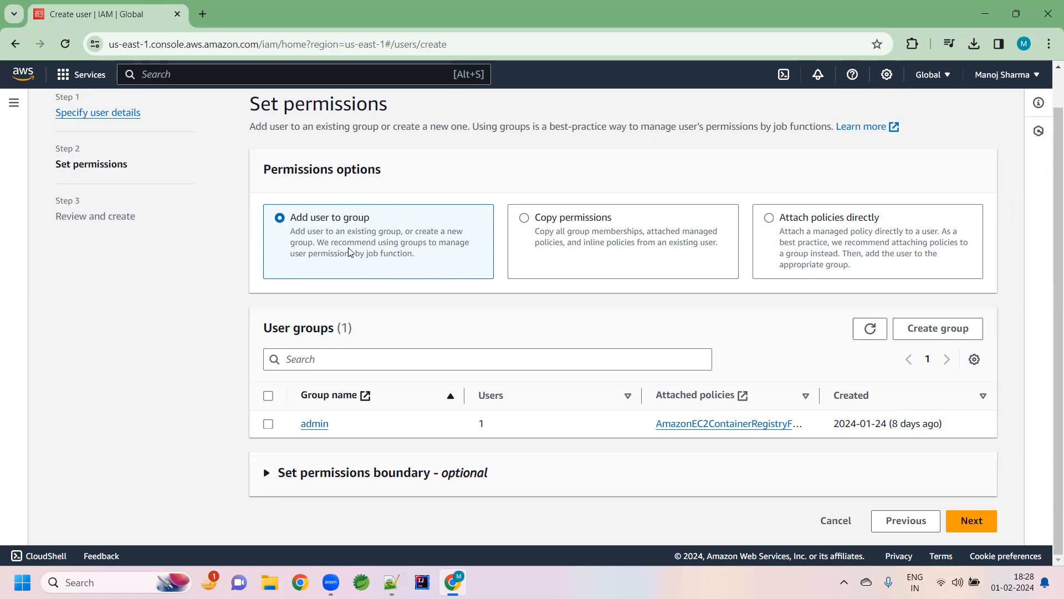
{"action": "left_click", "coordinate": [269, 425]}
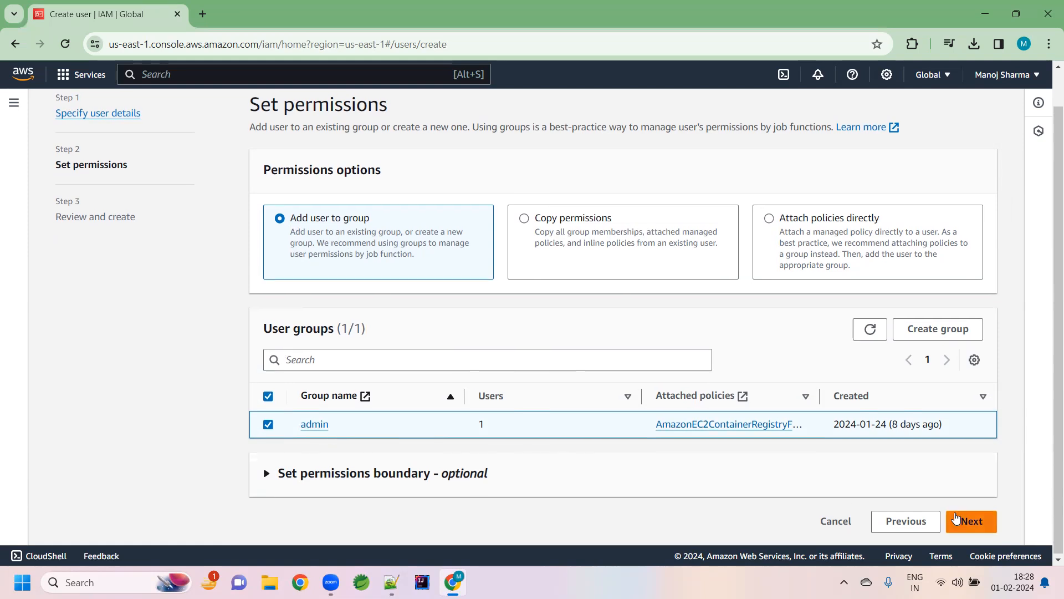
{"action": "left_click", "coordinate": [971, 522]}
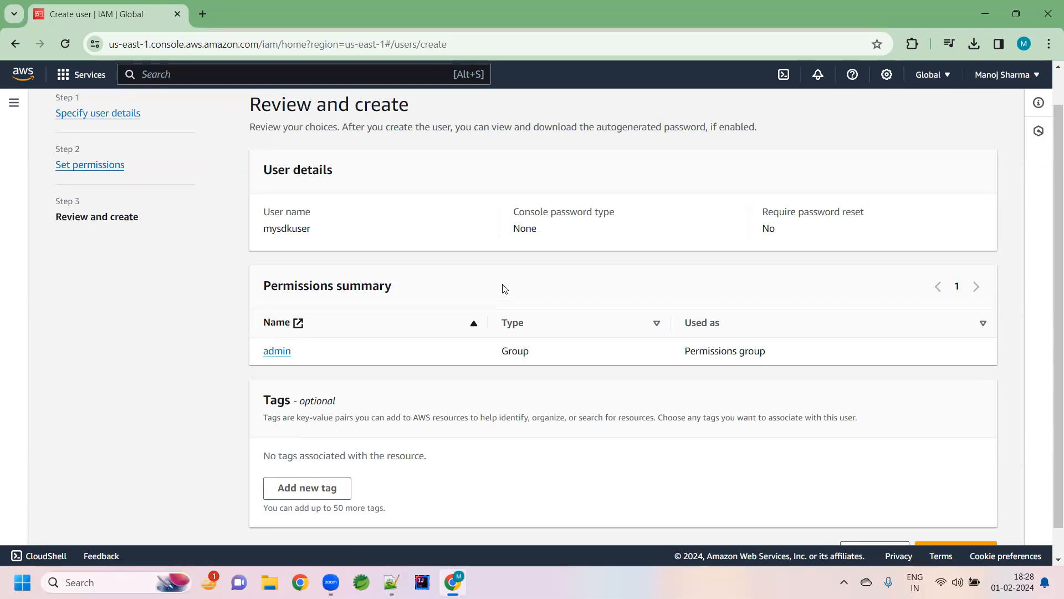
{"action": "scroll", "coordinate": [504, 288], "scroll_direction": "down", "scroll_amount": 1}
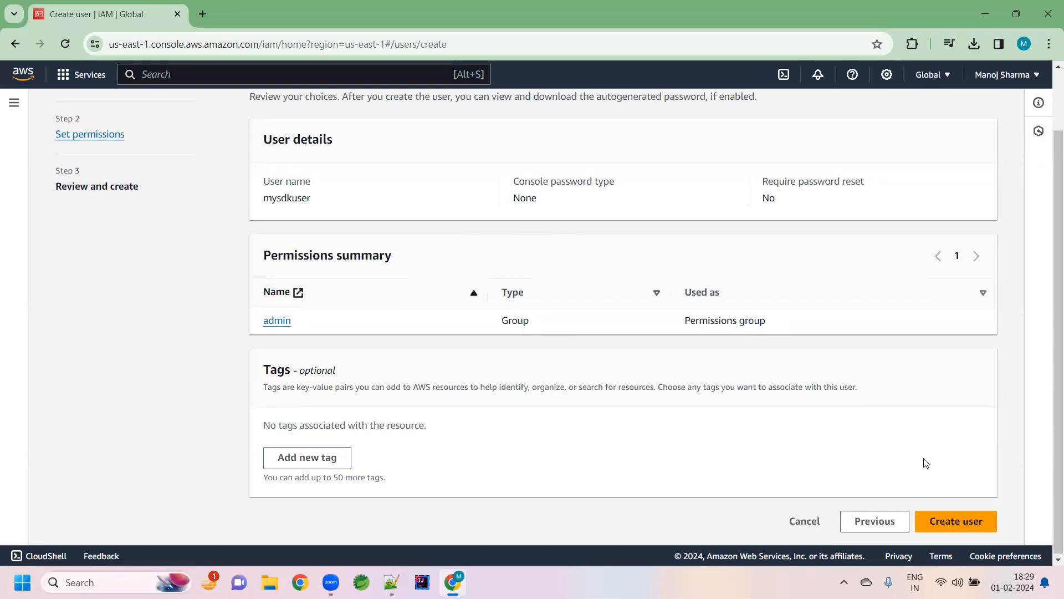
{"action": "left_click", "coordinate": [952, 520]}
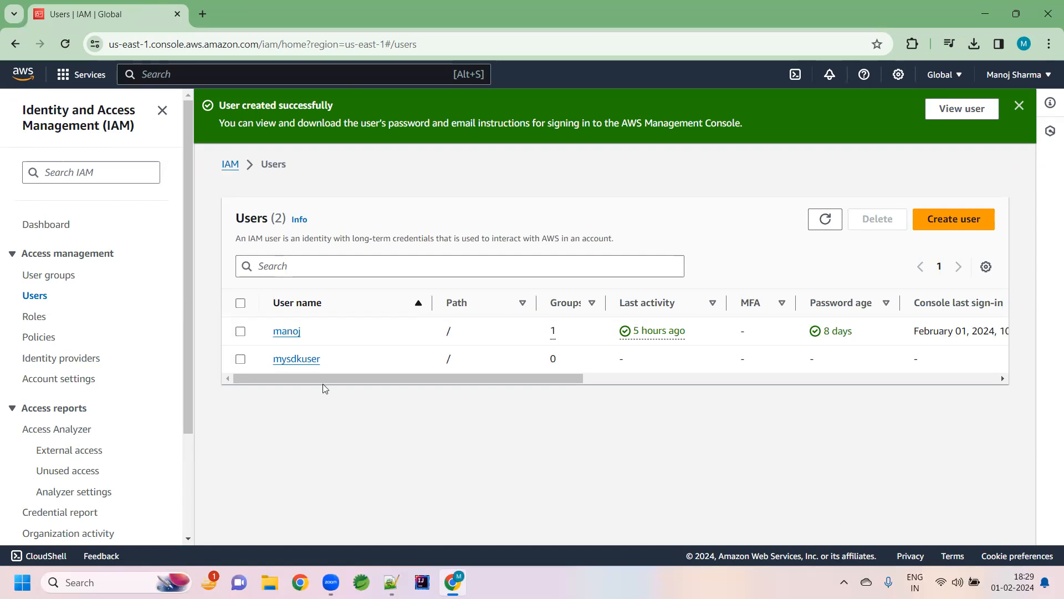
Open the mysdkuser details and review the permissions policies inherited from the admin group
{"action": "left_click", "coordinate": [296, 366]}
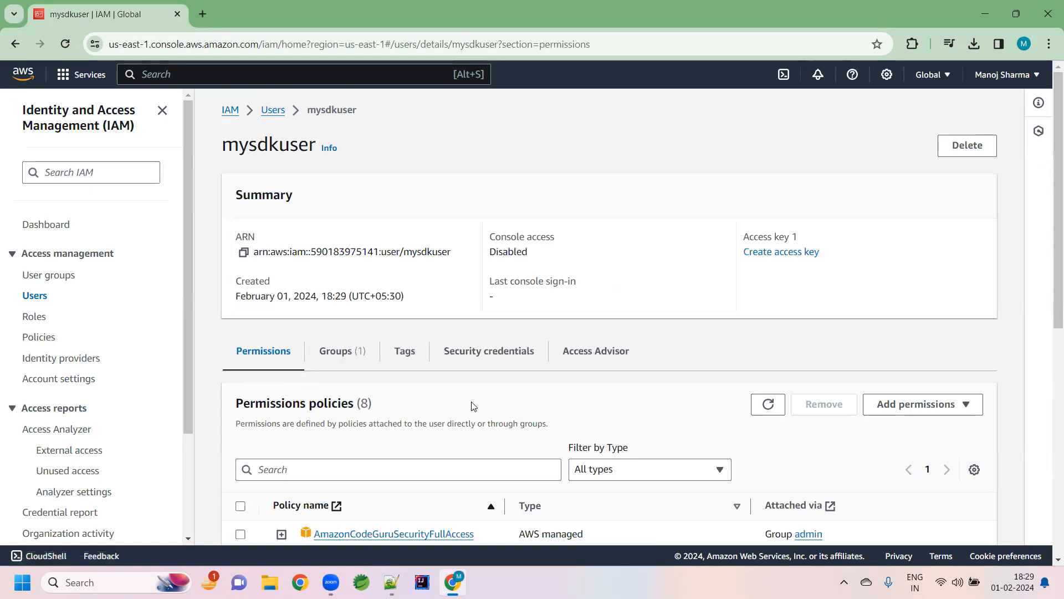
{"action": "scroll", "coordinate": [474, 406], "scroll_direction": "down", "scroll_amount": 1}
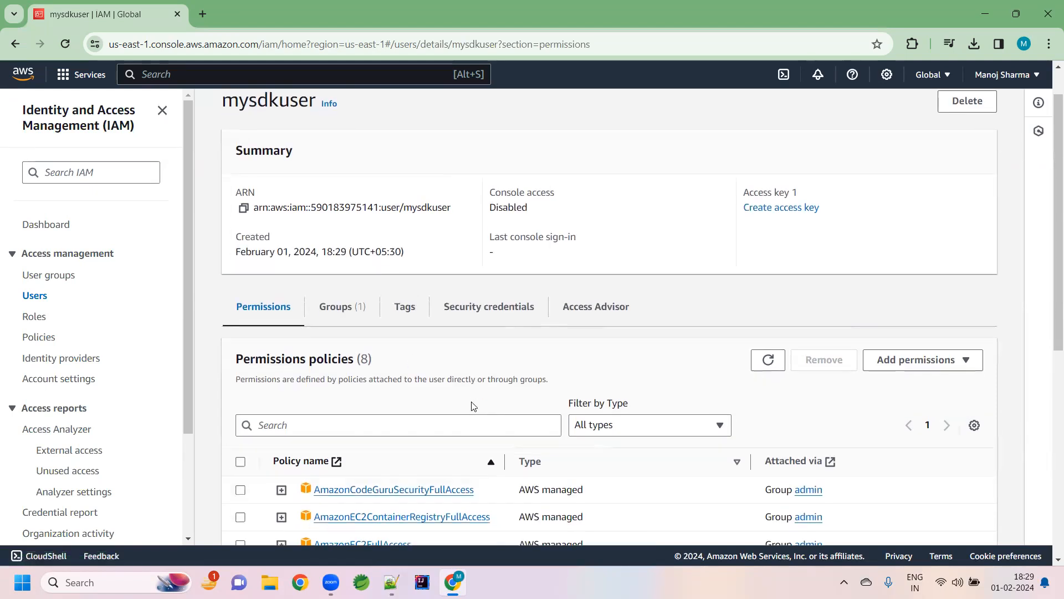
{"action": "scroll", "coordinate": [473, 406], "scroll_direction": "down", "scroll_amount": 4}
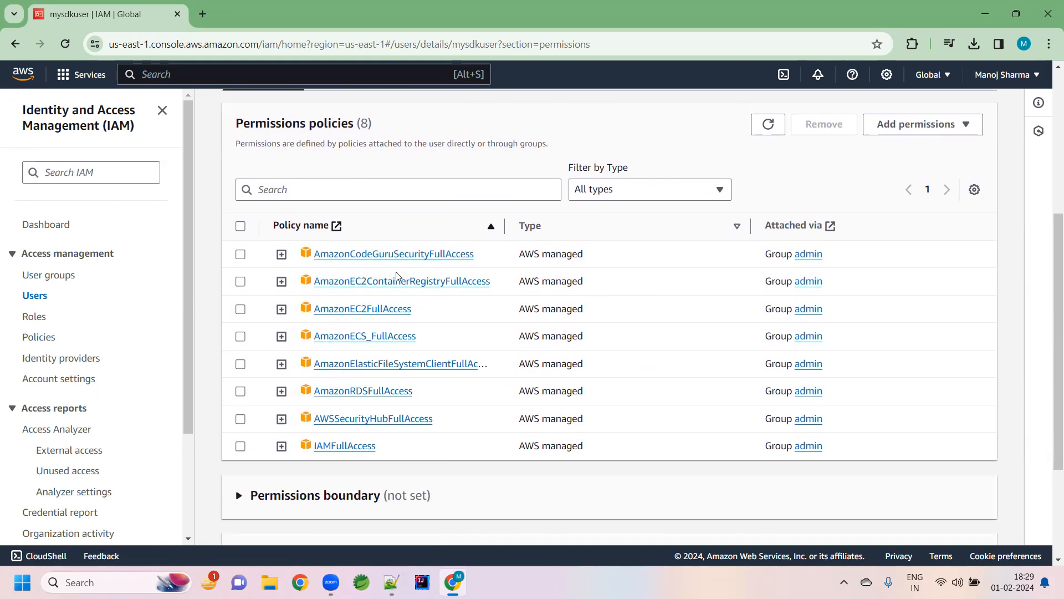
{"action": "scroll", "coordinate": [456, 426], "scroll_direction": "up", "scroll_amount": 2}
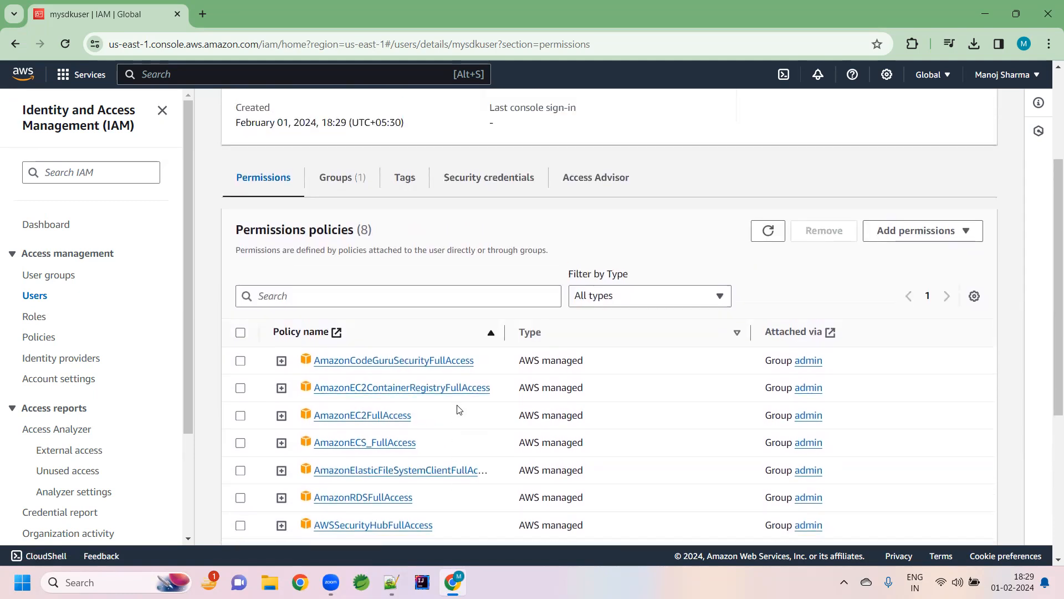
Create an access key for mysdkuser with the Local code use case, acknowledging the recommendation and leaving the description tag empty
{"action": "left_click", "coordinate": [471, 190]}
{"action": "scroll", "coordinate": [516, 317], "scroll_direction": "down", "scroll_amount": 2}
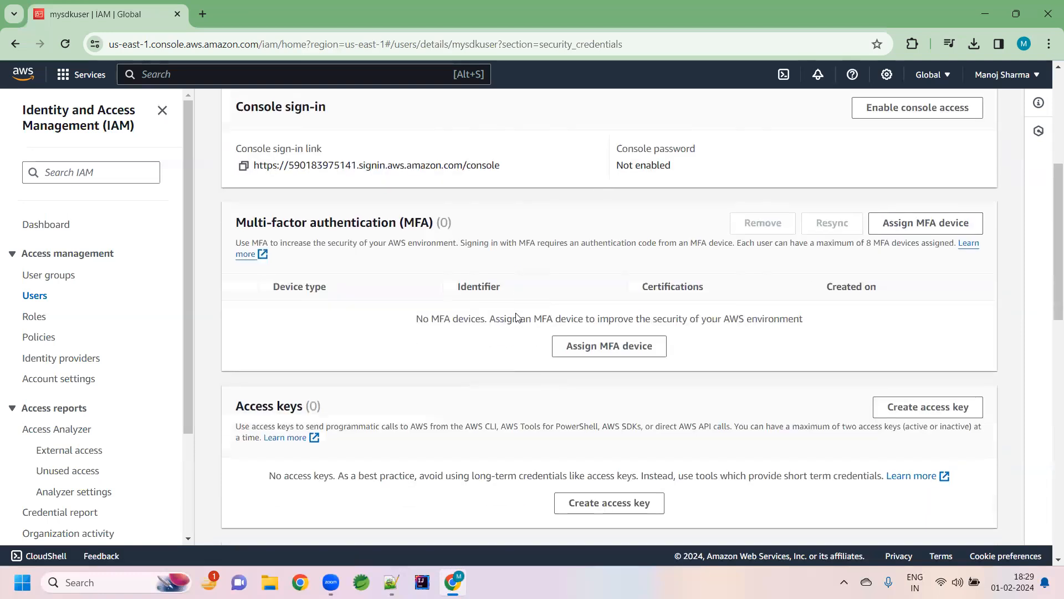
{"action": "scroll", "coordinate": [516, 317], "scroll_direction": "down", "scroll_amount": 2}
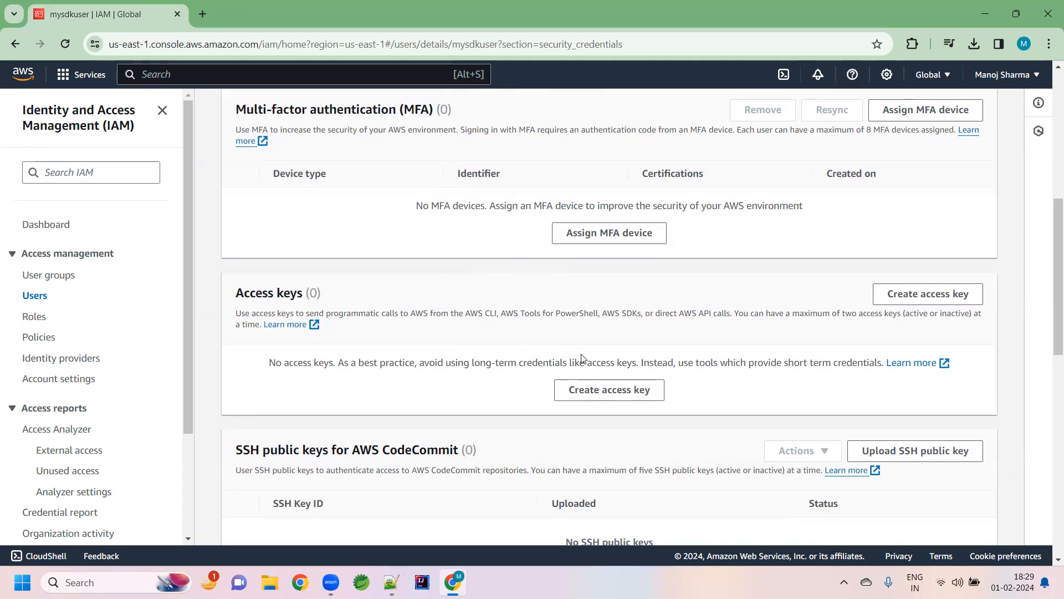
{"action": "left_click", "coordinate": [589, 398]}
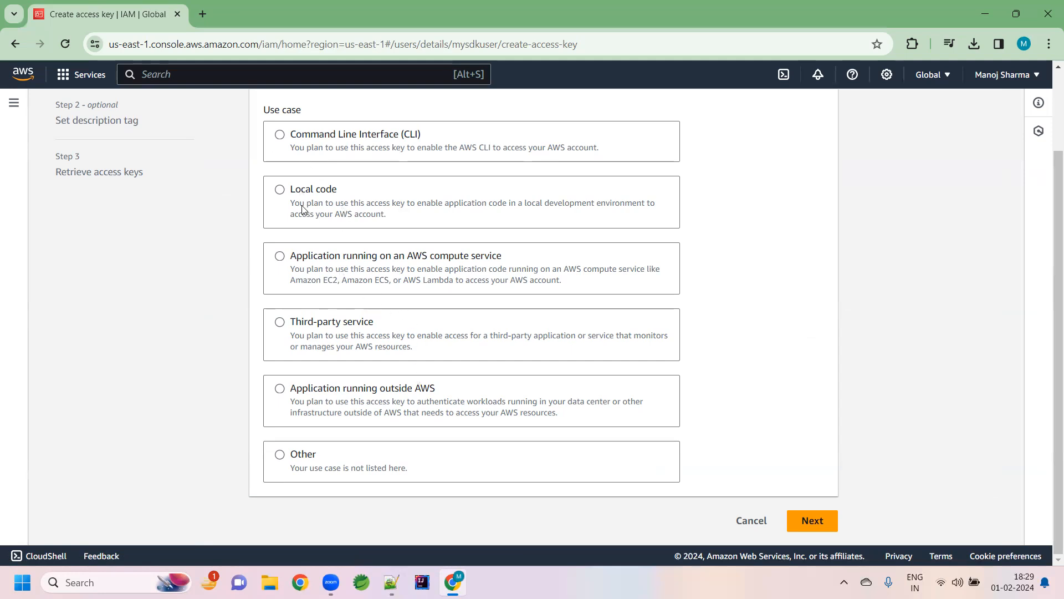
{"action": "left_click", "coordinate": [281, 191]}
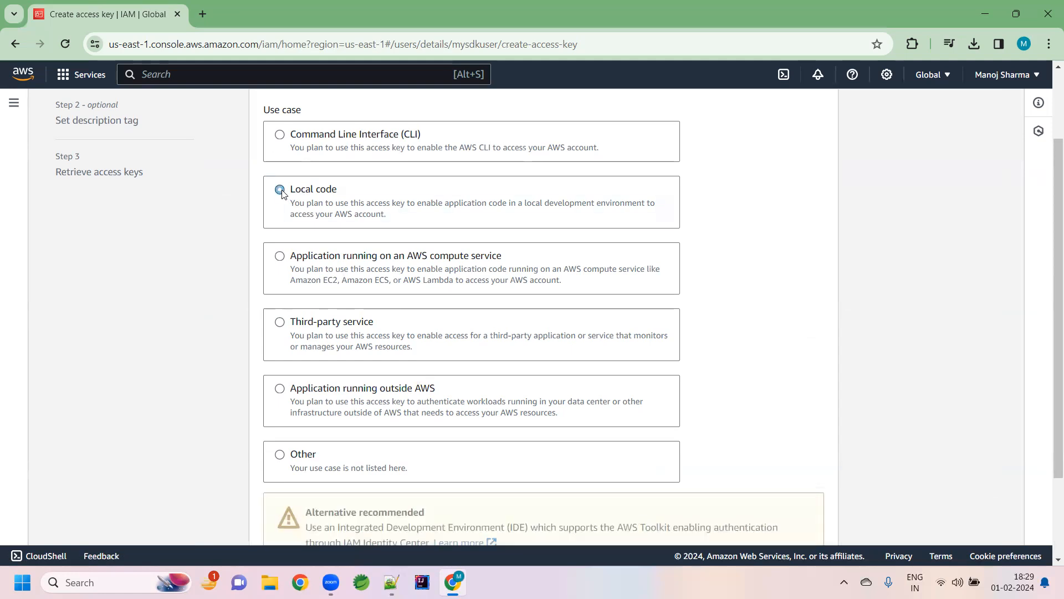
{"action": "scroll", "coordinate": [470, 408], "scroll_direction": "down", "scroll_amount": 1}
{"action": "scroll", "coordinate": [470, 407], "scroll_direction": "down", "scroll_amount": 1}
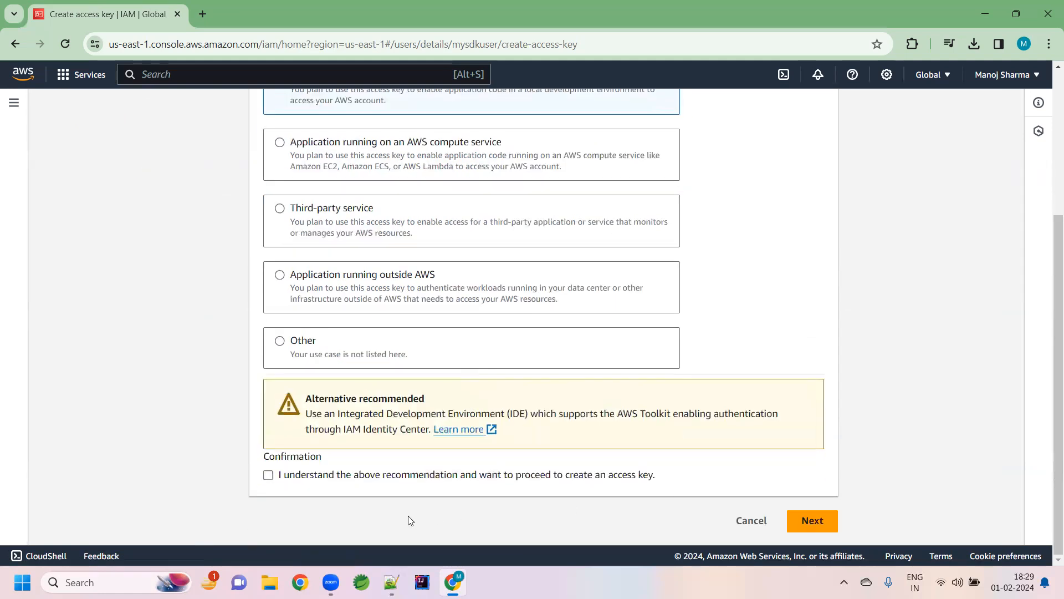
{"action": "left_click", "coordinate": [388, 477]}
{"action": "left_click", "coordinate": [809, 521]}
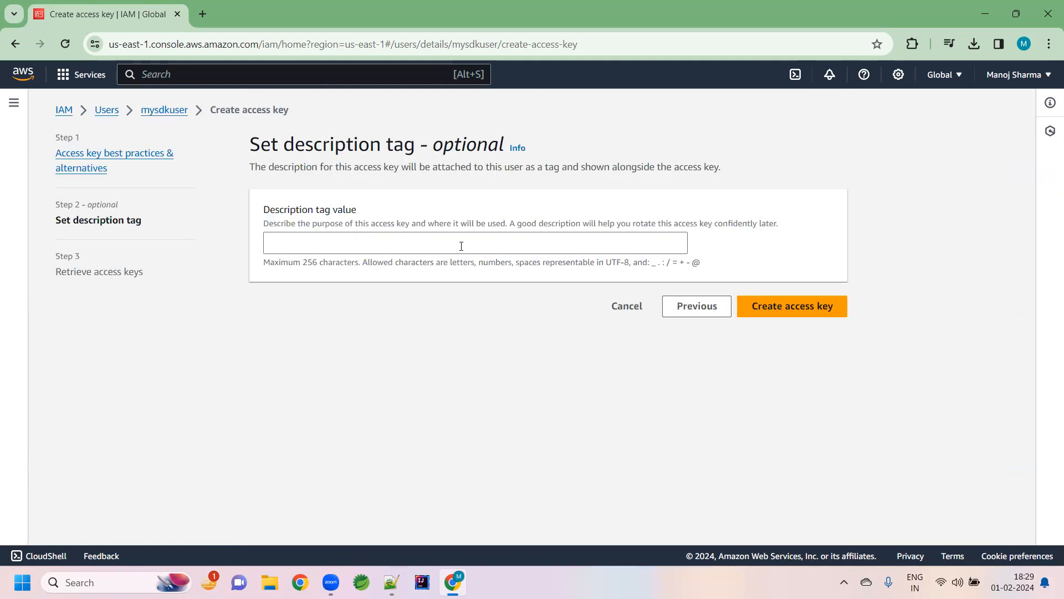
{"action": "left_click", "coordinate": [768, 313]}
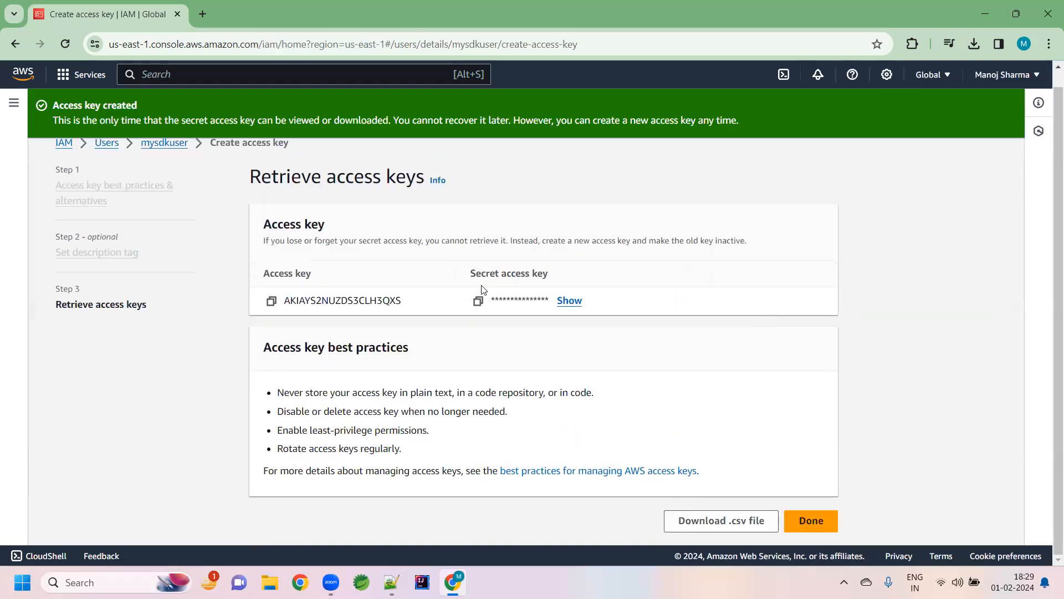
Copy the access key ID and paste it into a new Notepad++ document
{"action": "left_click", "coordinate": [272, 301]}
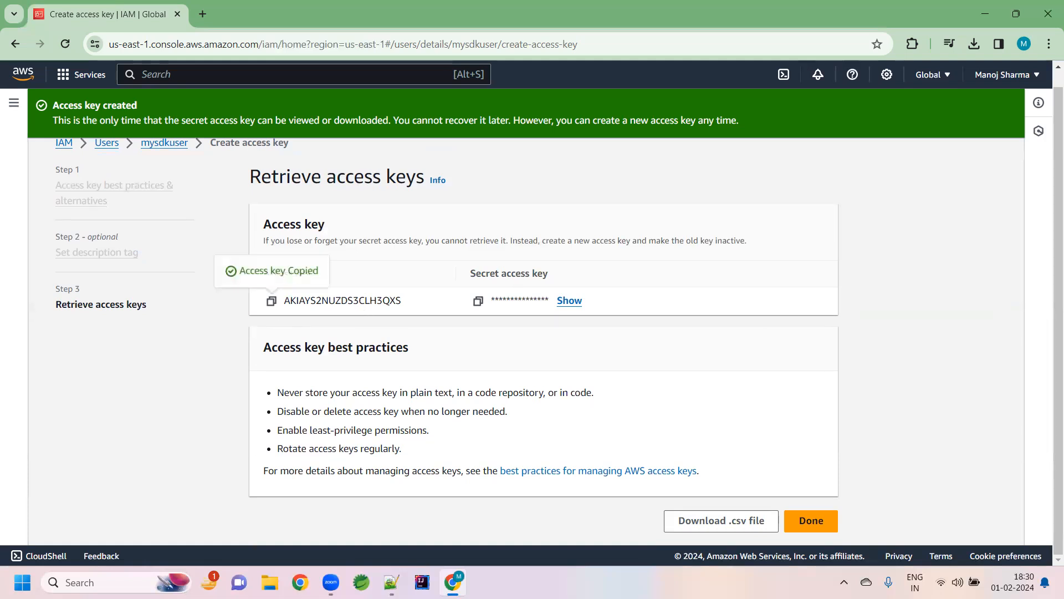
{"action": "left_click", "coordinate": [391, 582]}
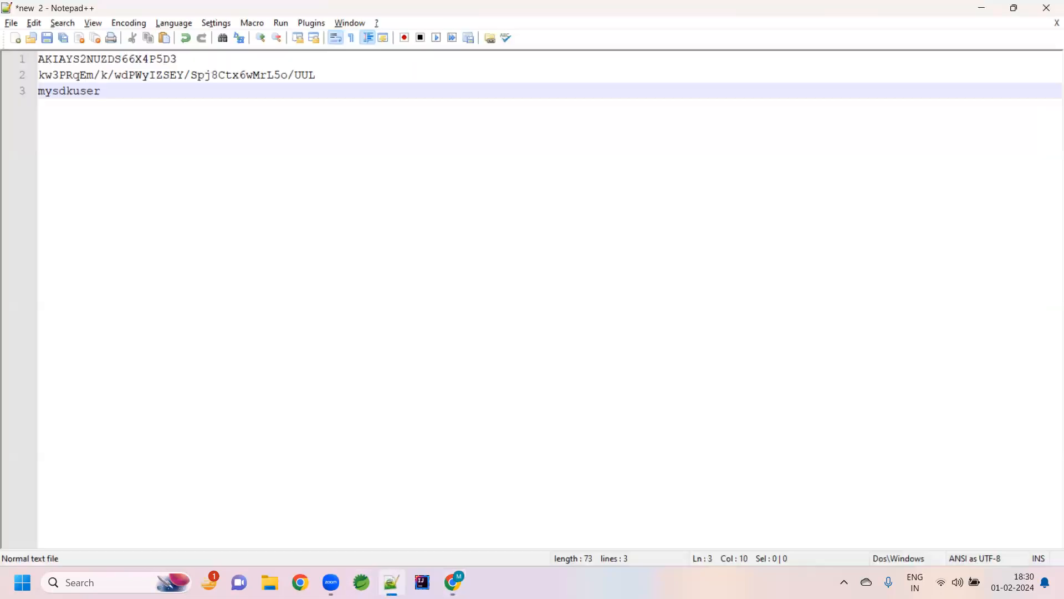
{"action": "key", "text": "ctrl+n"}
{"action": "key", "text": "ctrl+v"}
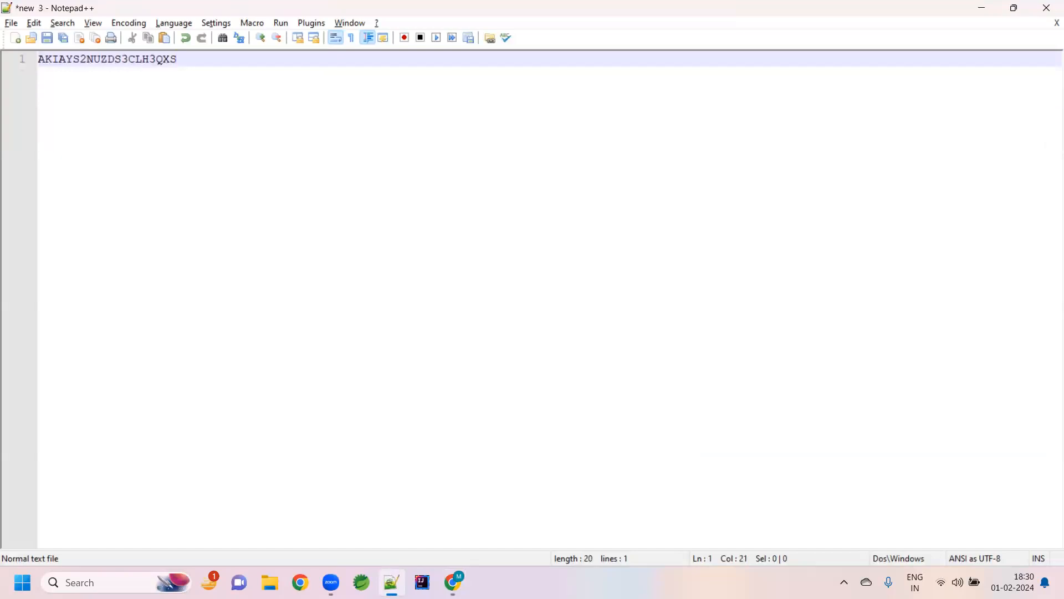
Copy the secret access key from the AWS console and paste it on a second line of the Notepad++ document
{"action": "key", "text": "alt+Tab"}
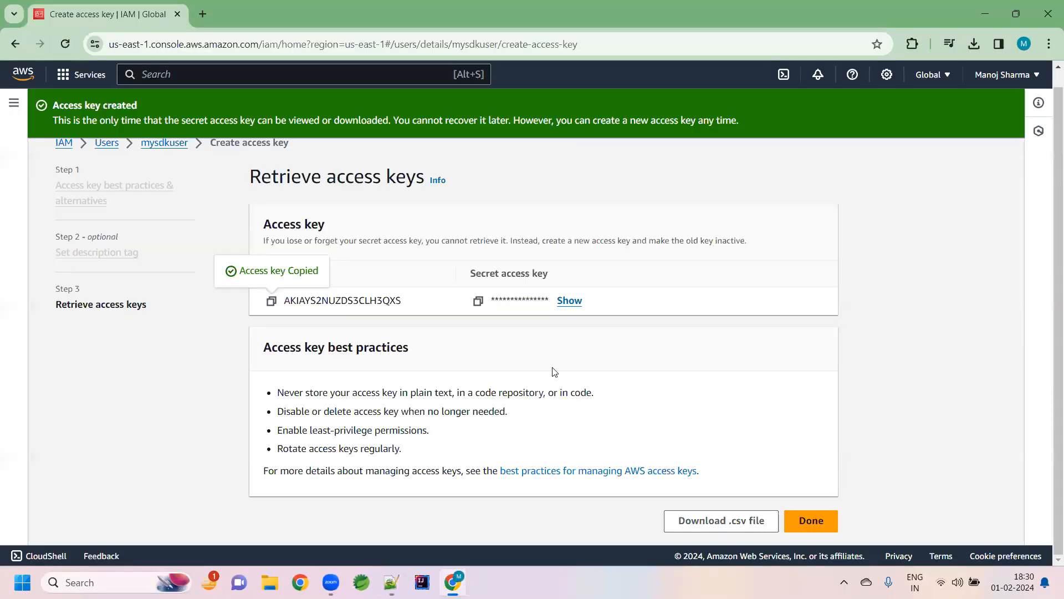
{"action": "left_click", "coordinate": [478, 301]}
{"action": "key", "text": "alt+Tab"}
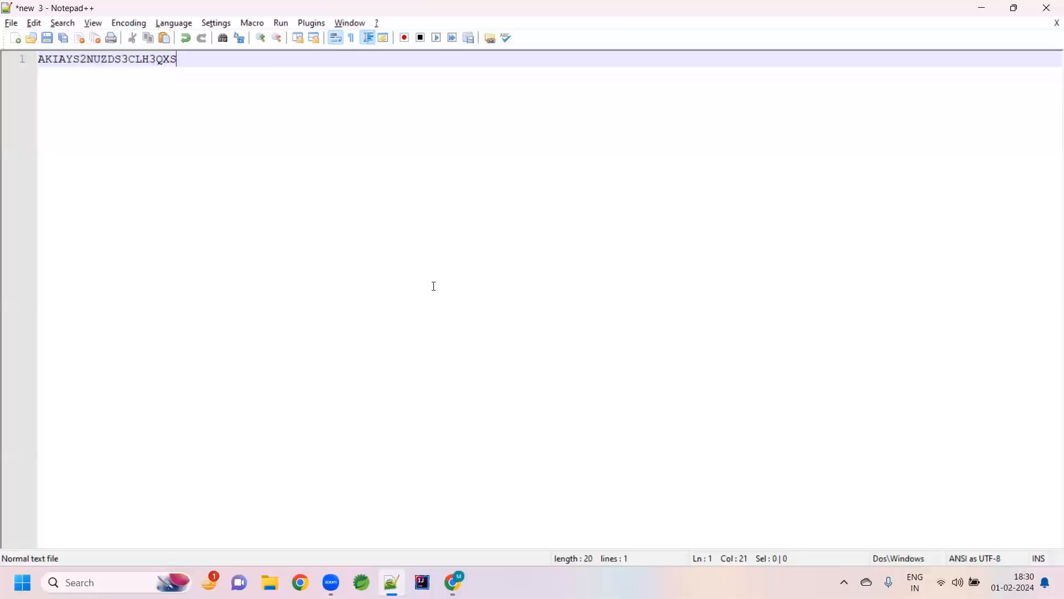
{"action": "key", "text": "Return"}
{"action": "key", "text": "ctrl+v"}
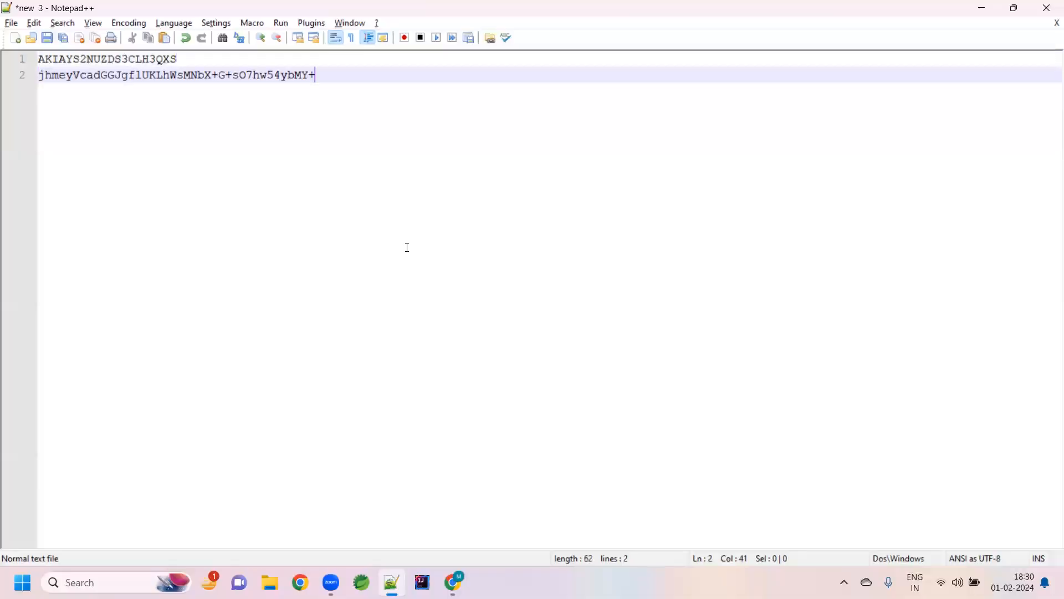
Return to the AWS console in Chrome and finish the access key creation, continuing without viewing or downloading the secret key
{"action": "key", "text": "alt+Tab"}
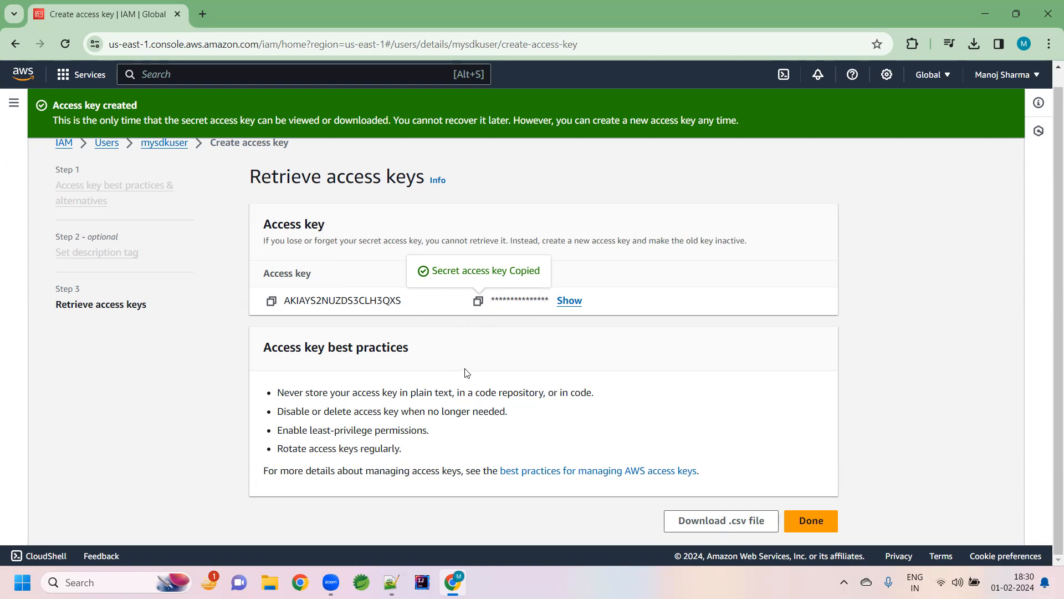
{"action": "left_click", "coordinate": [812, 521]}
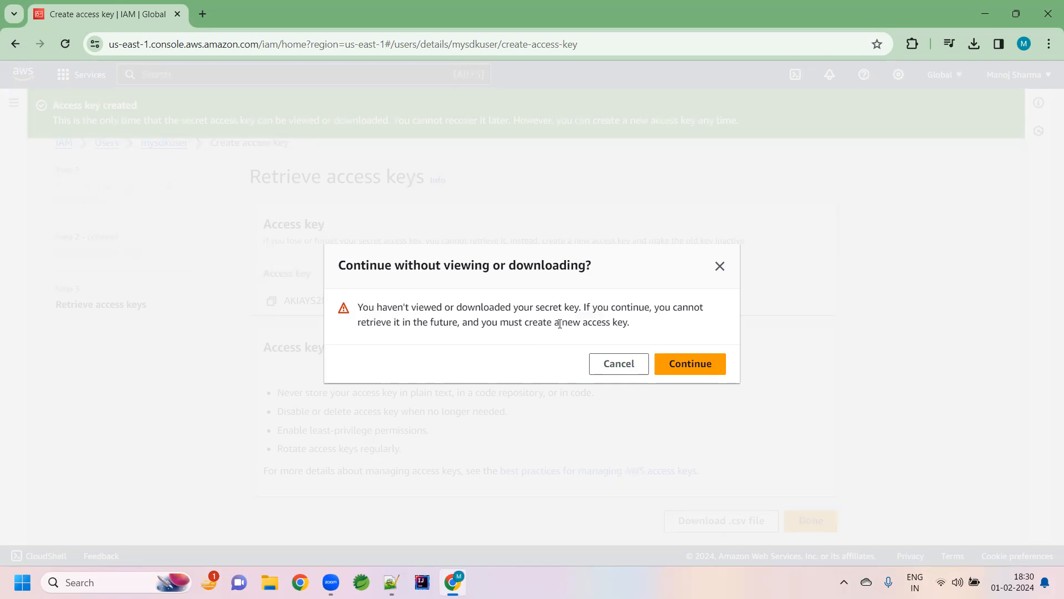
{"action": "left_click", "coordinate": [692, 367]}
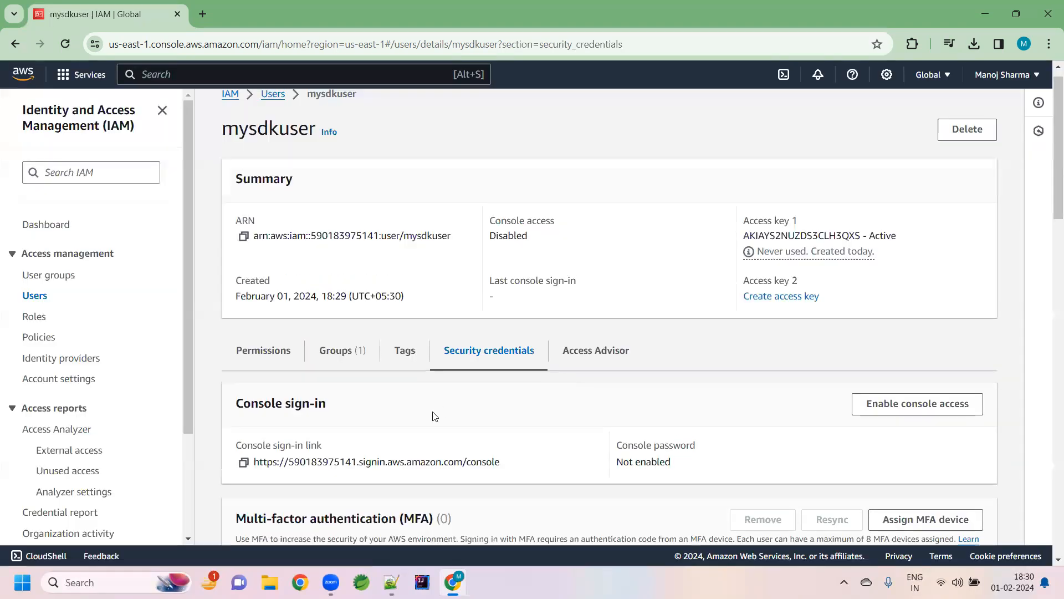